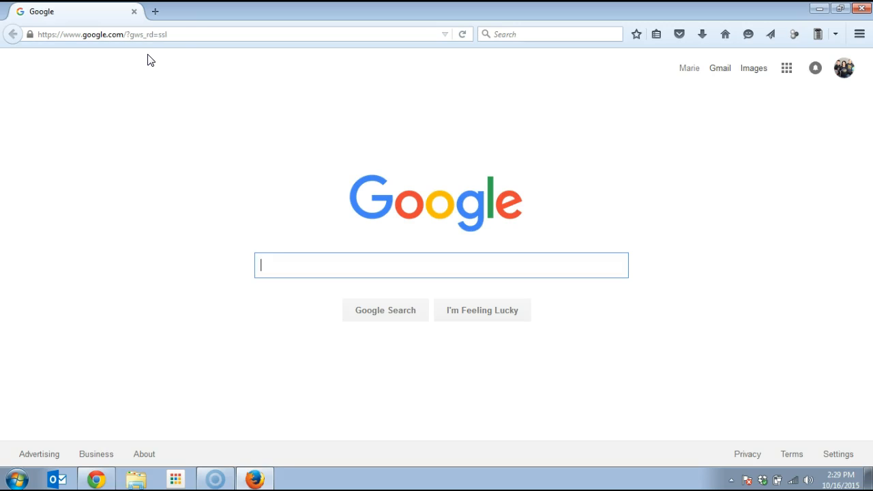
Go to the Office 365 portal at portal.office.com.
left_click(182, 34)
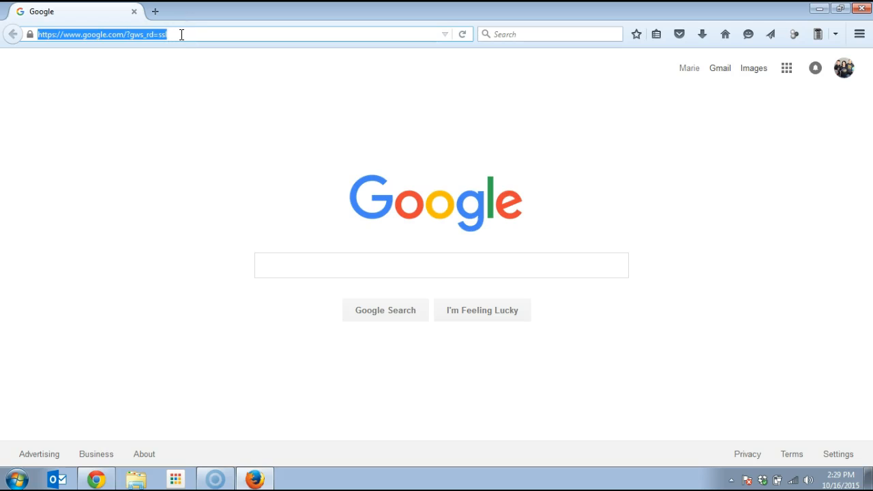
type("por")
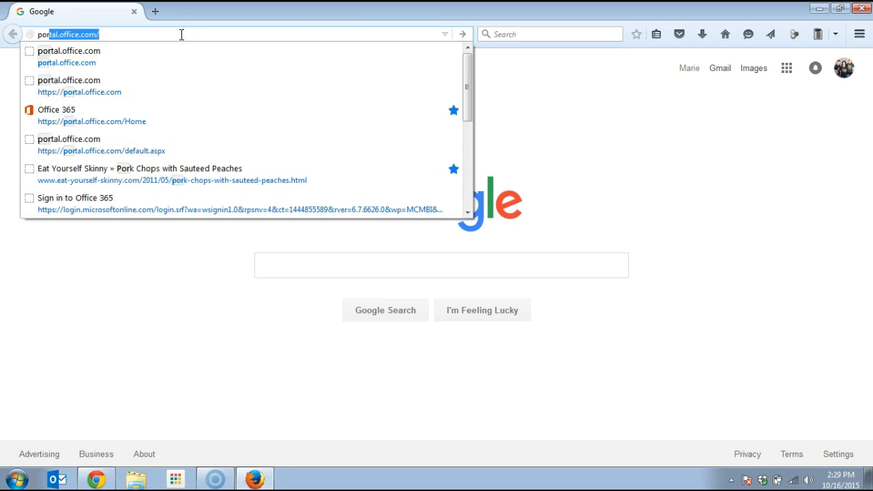
type("tal.offi")
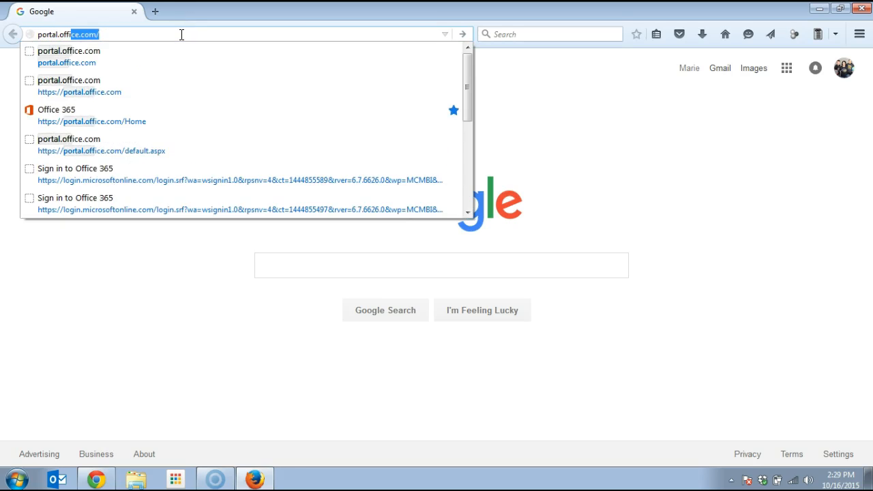
type("ce.com")
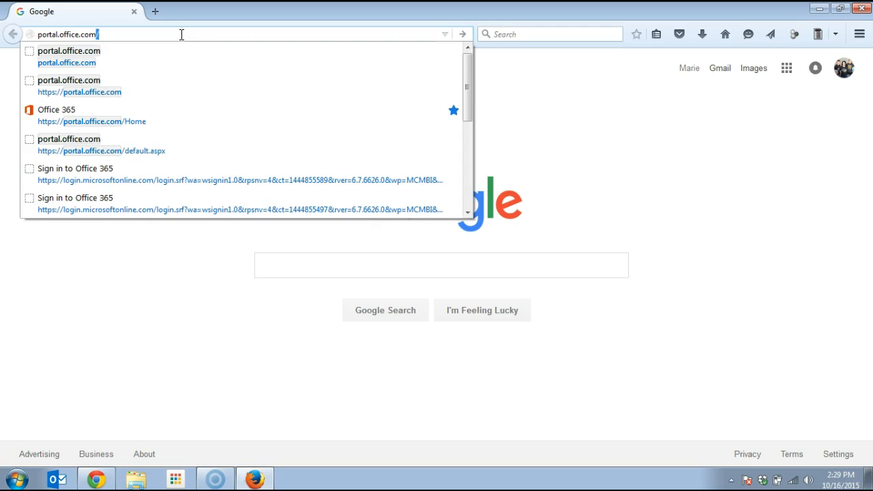
key("Return")
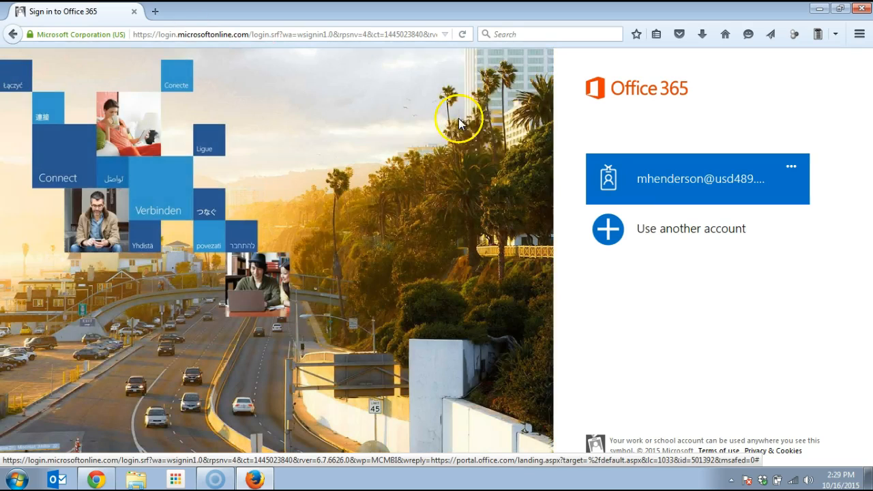
Sign in to Office 365 with the saved work account.
left_click(699, 191)
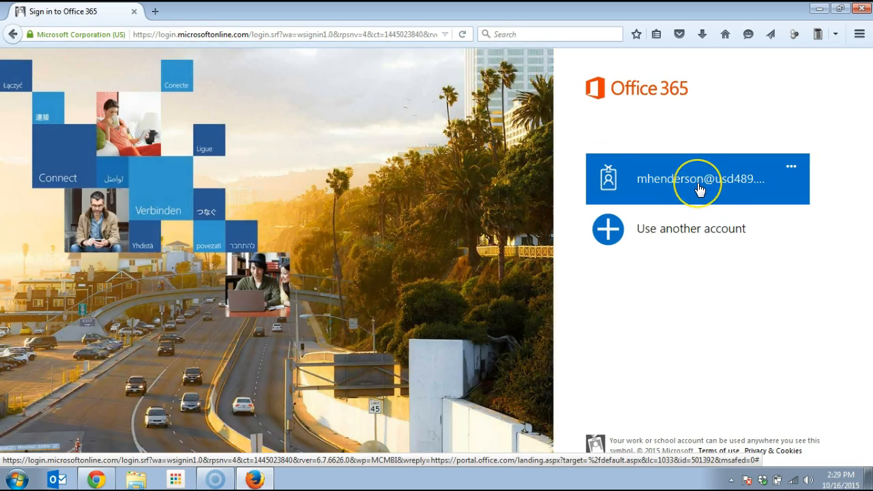
left_click(590, 252)
left_click(601, 288)
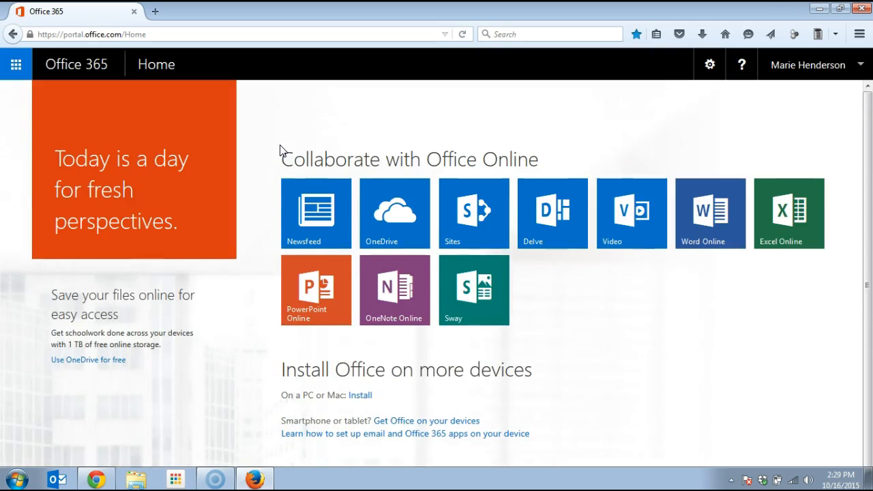
Open OneDrive and create a new Word document in the Documents library.
left_click(399, 217)
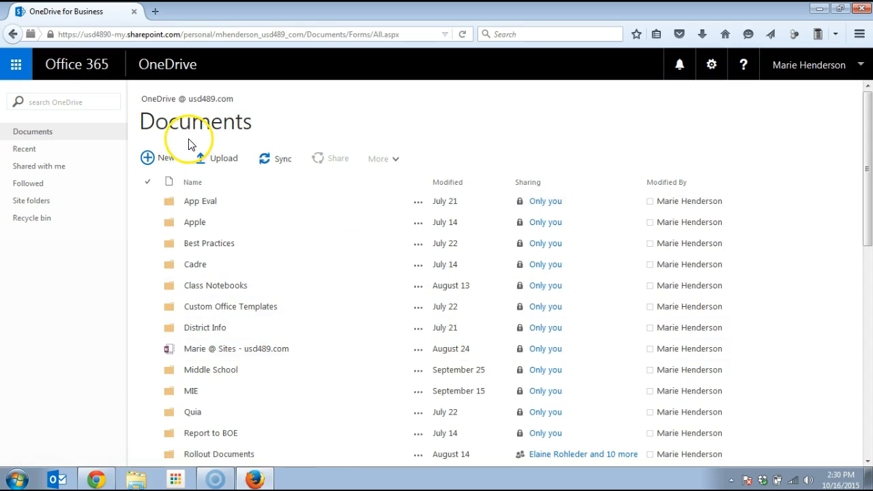
left_click(148, 159)
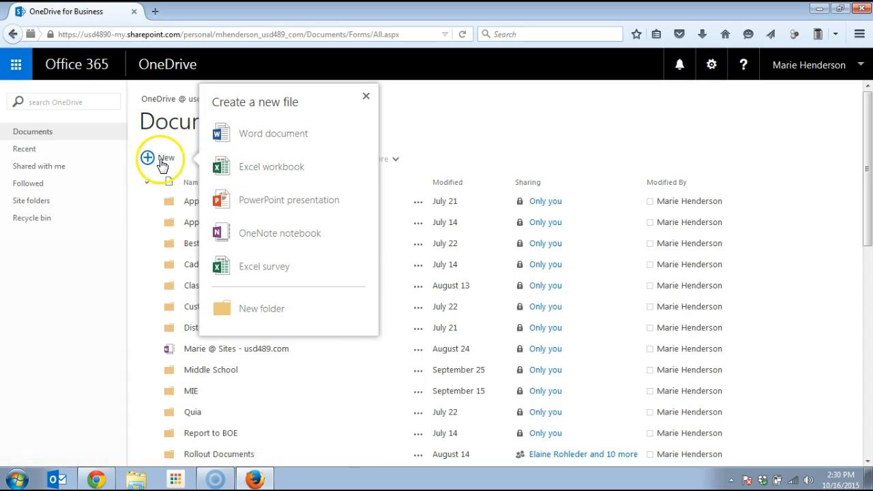
left_click(273, 136)
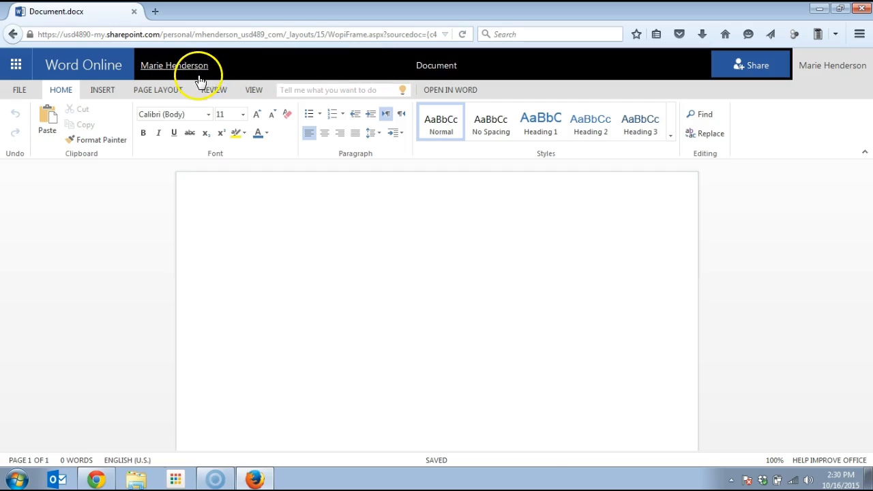
Rename the document as "Delete me later" and enter the body text "I'm trying out Word online.".
left_click(442, 65)
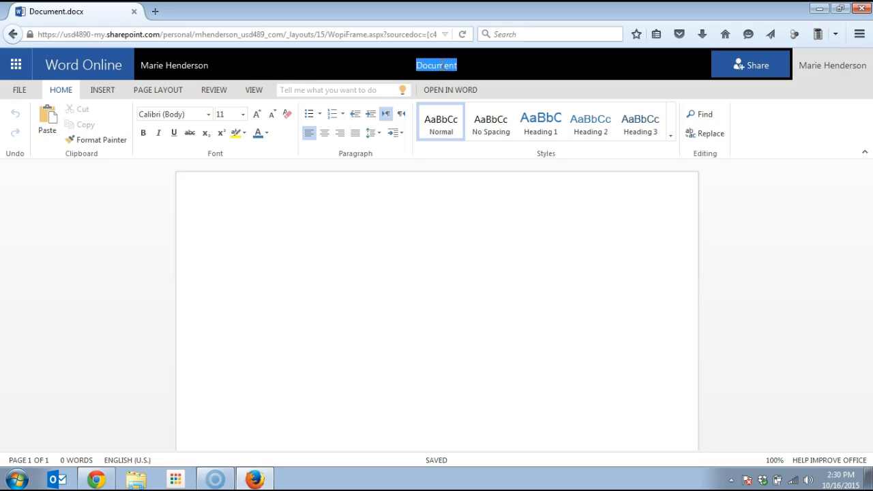
type("D")
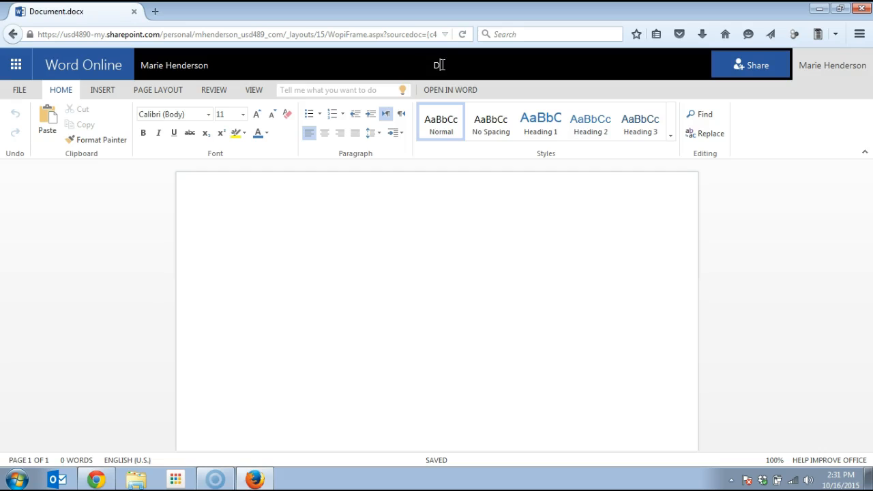
type("elete me later")
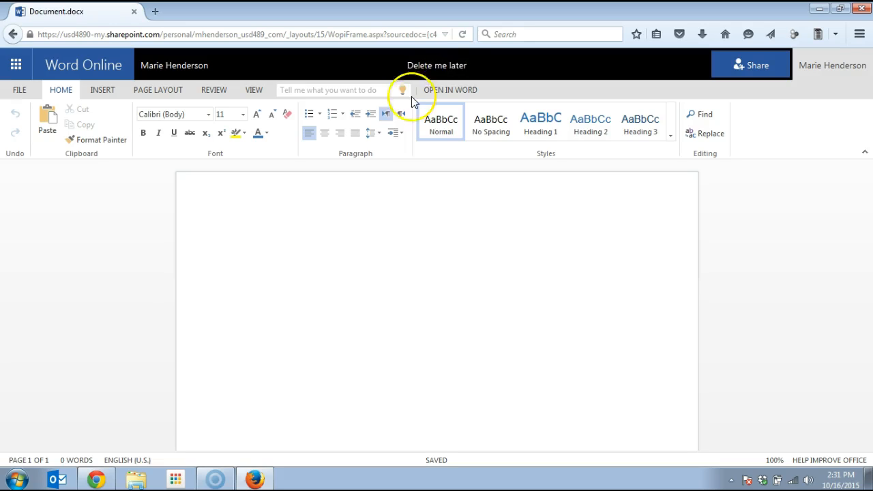
left_click(254, 214)
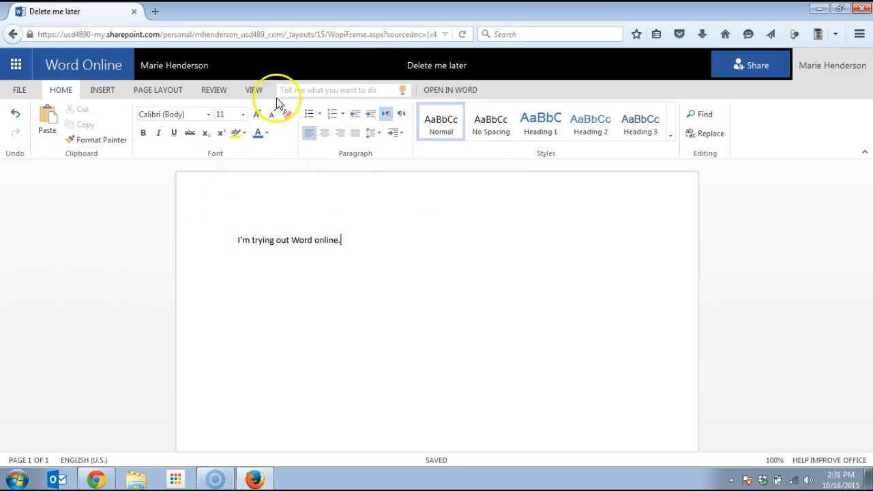
Review the available insert commands and page setup options, including orientation and paper size.
left_click(103, 90)
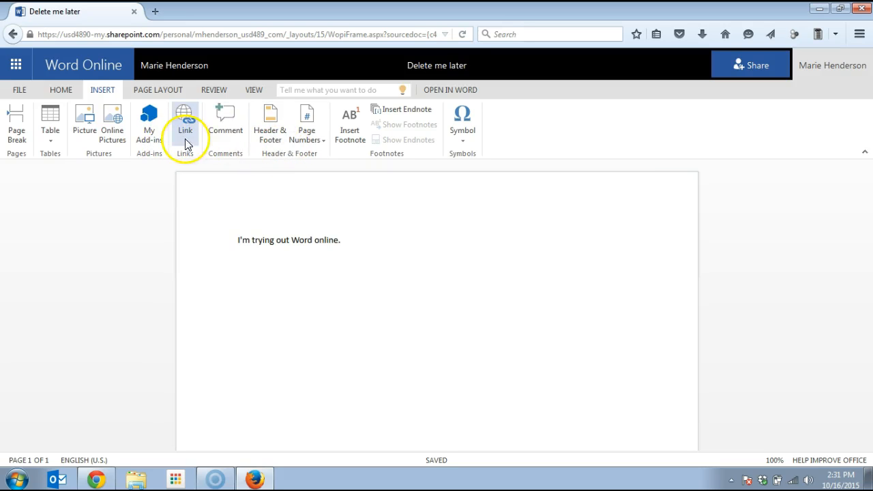
left_click(161, 96)
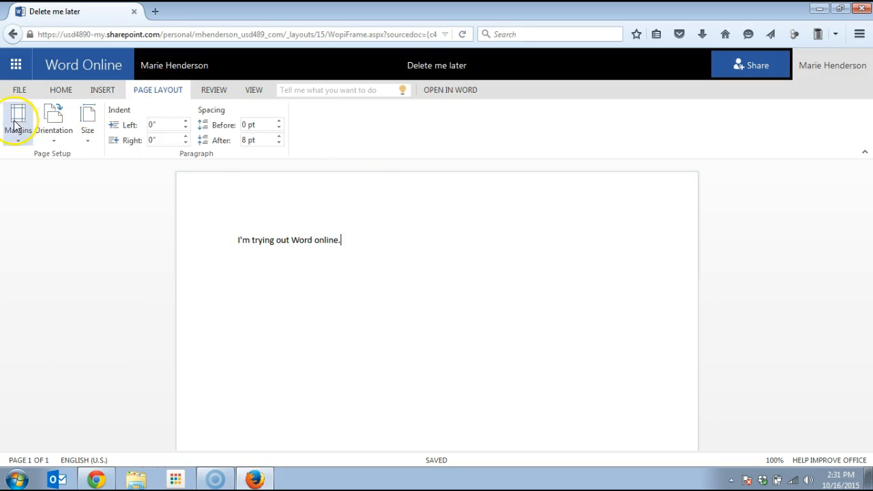
left_click(58, 130)
left_click(91, 126)
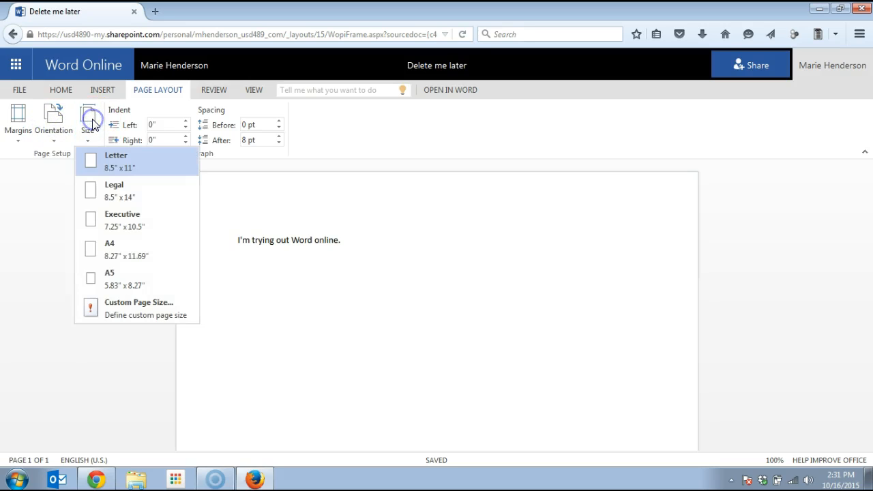
left_click(336, 136)
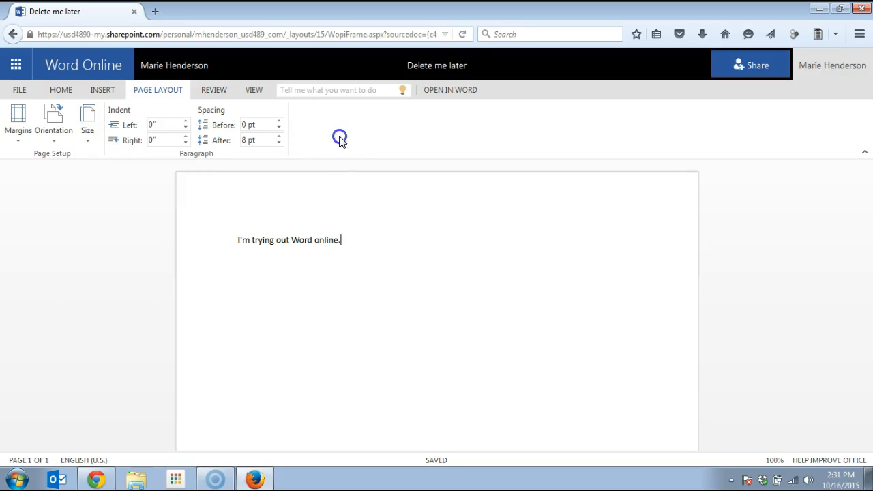
left_click(53, 93)
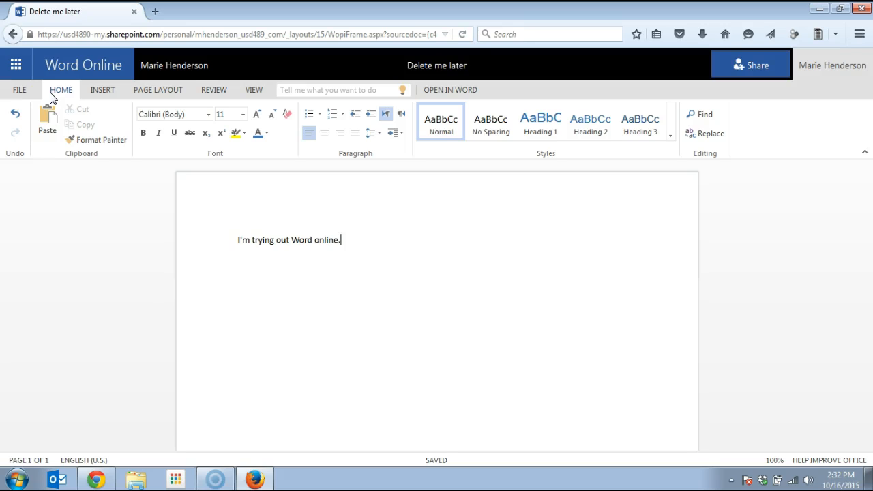
Open the document in desktop Word using Microsoft Office 2013 and have that choice remembered for ms-word links.
left_click(453, 89)
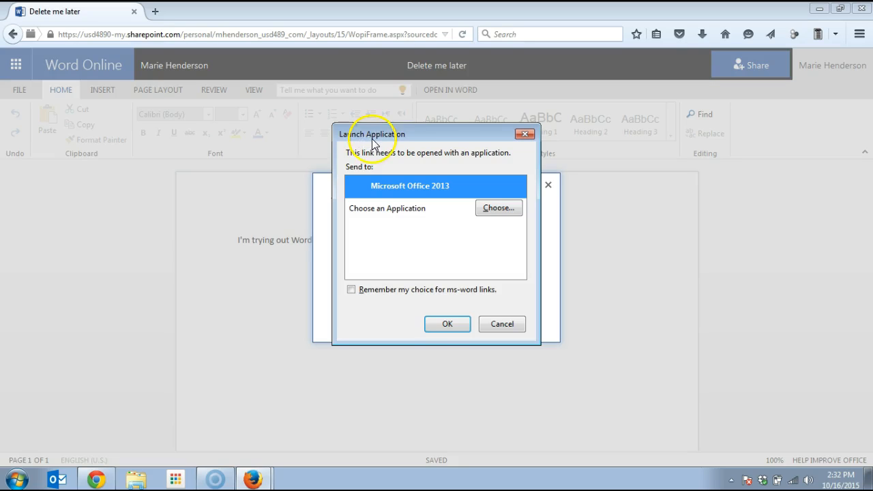
left_click(351, 290)
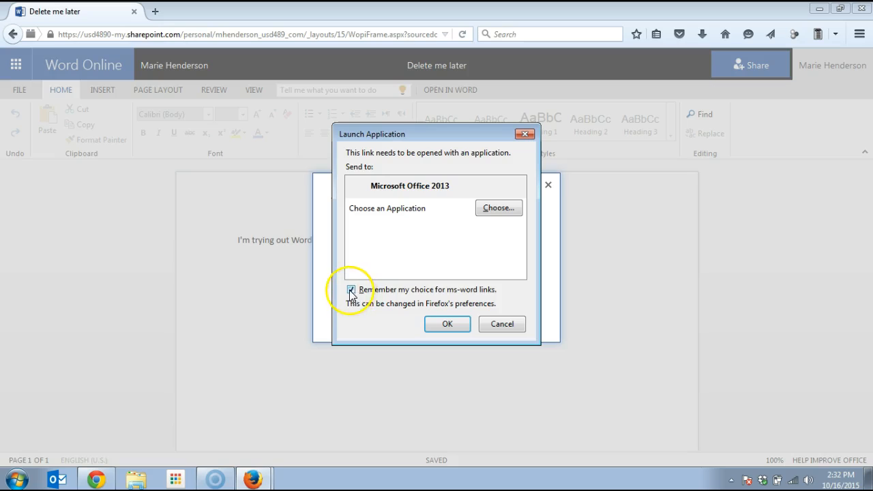
left_click(383, 190)
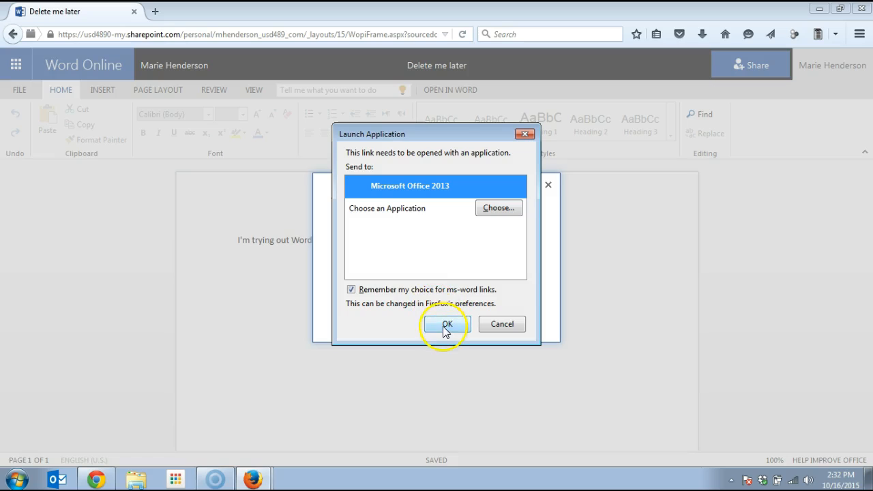
left_click(351, 289)
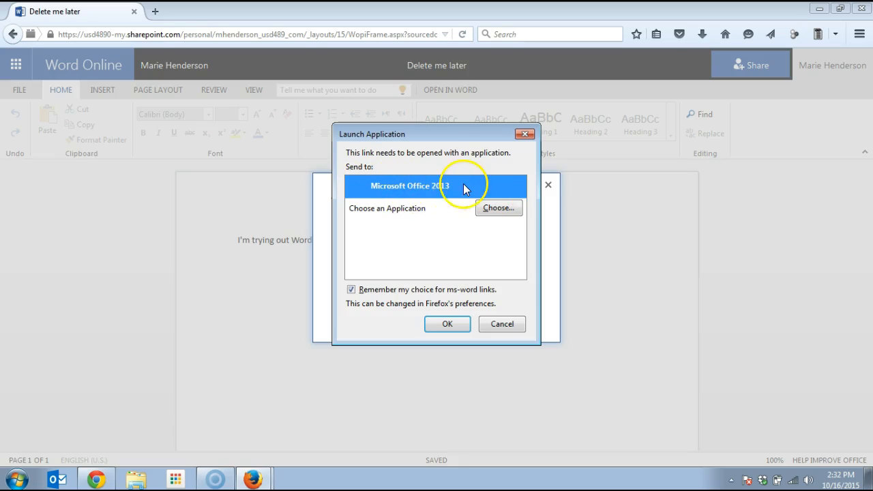
left_click(445, 325)
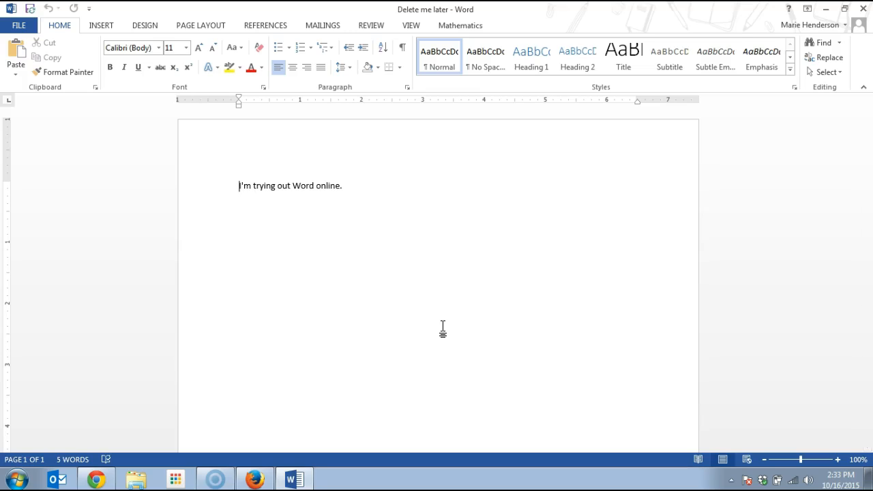
Add a second paragraph reading "I'm still saving in the cloud." and save the document.
left_click(385, 189)
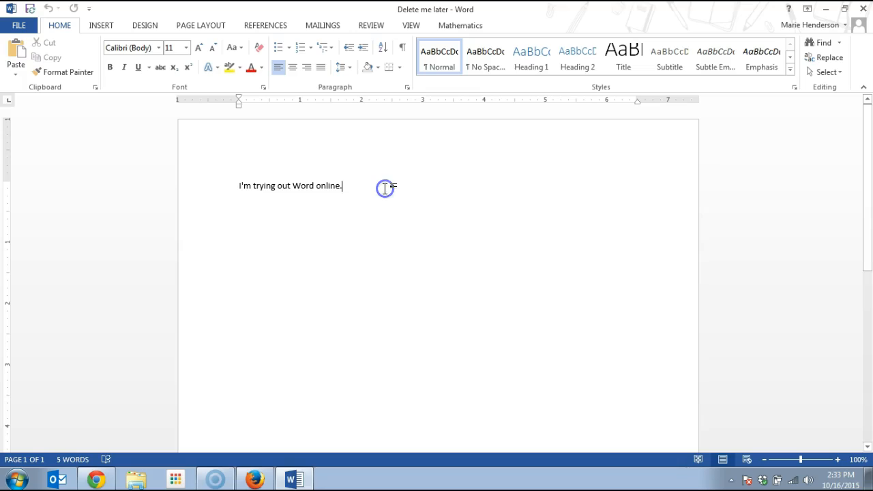
key("Return")
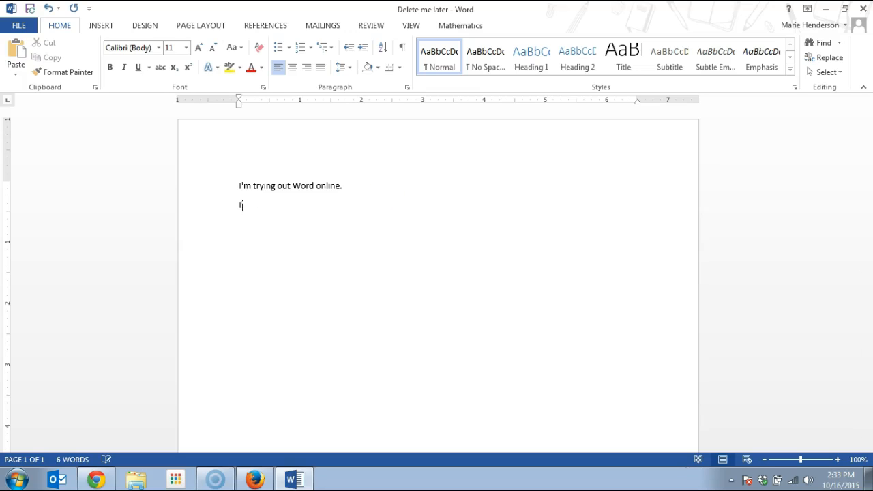
type("I'm still saving in the cloud.")
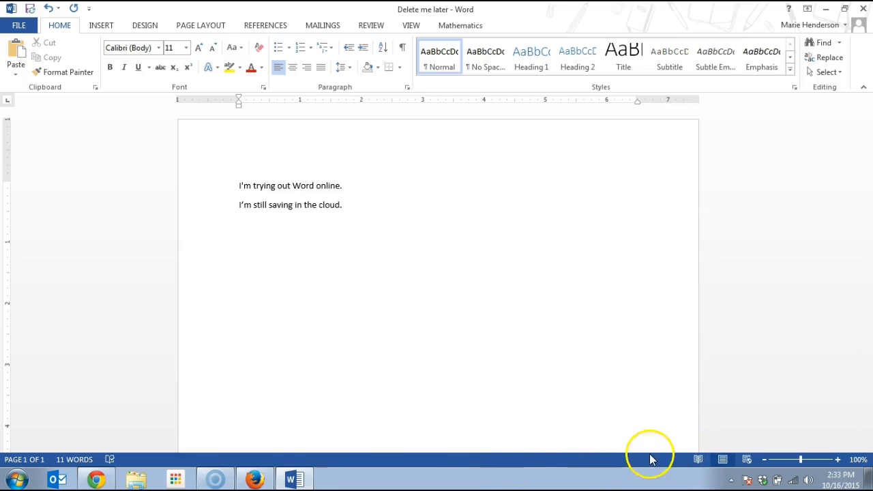
left_click(29, 9)
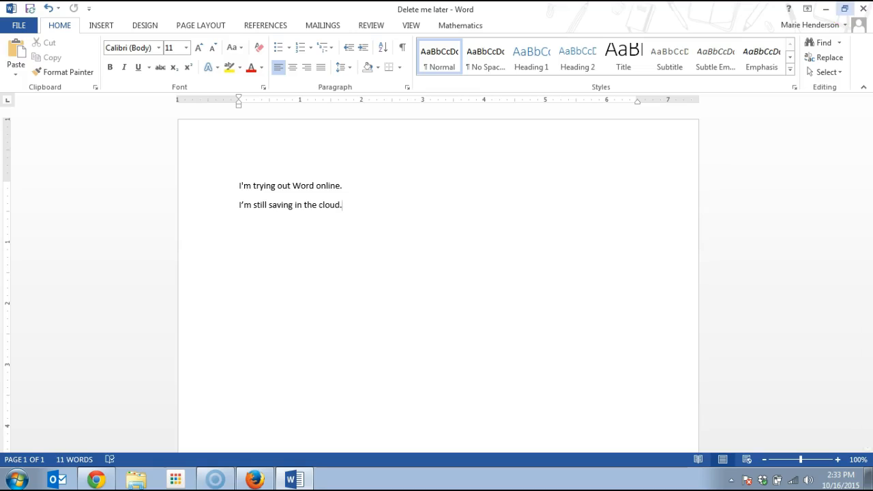
Close desktop Word and return to the online document to check its second paragraph.
left_click(863, 8)
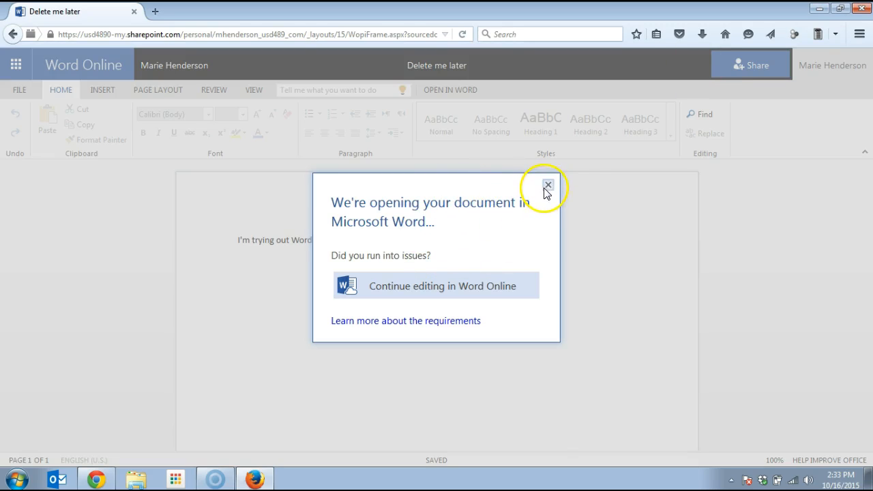
left_click(548, 186)
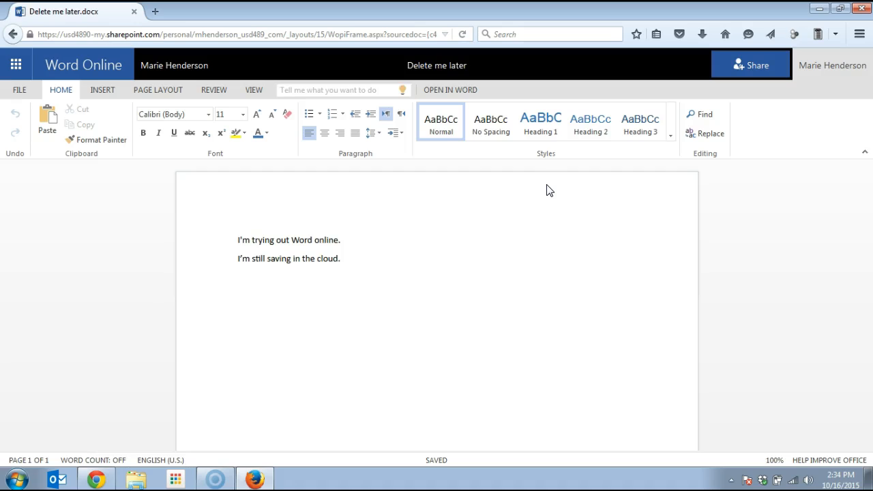
left_click_drag(239, 264, 357, 269)
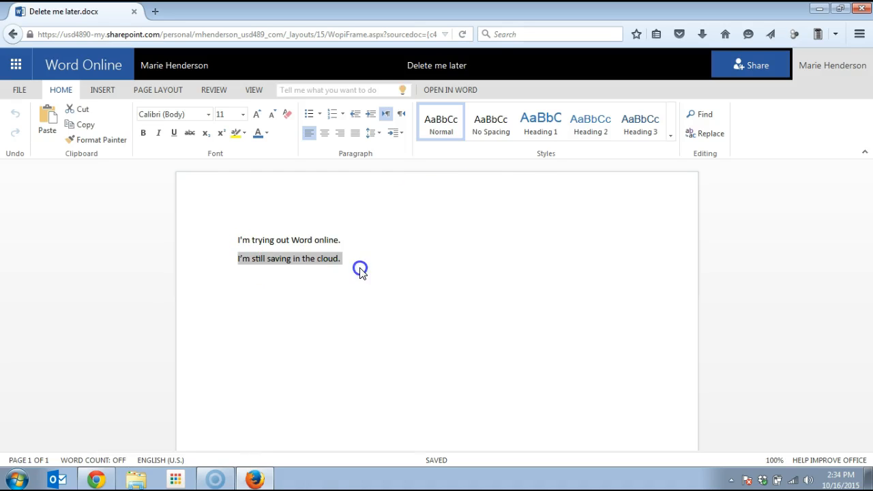
left_click(361, 271)
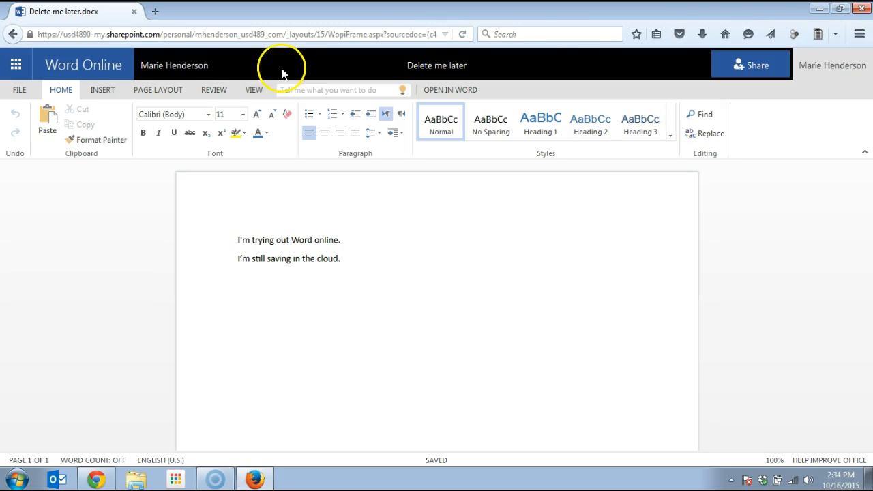
Leave the document for OneDrive through the Office 365 app launcher.
left_click(14, 65)
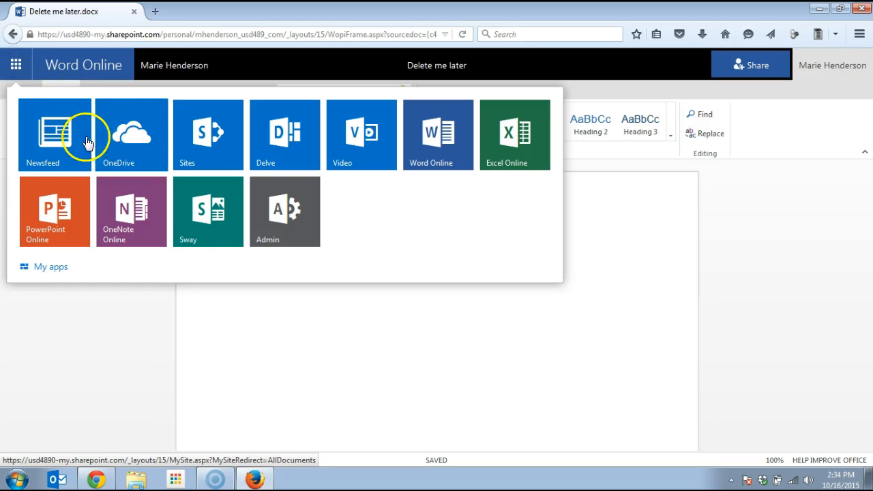
left_click(121, 129)
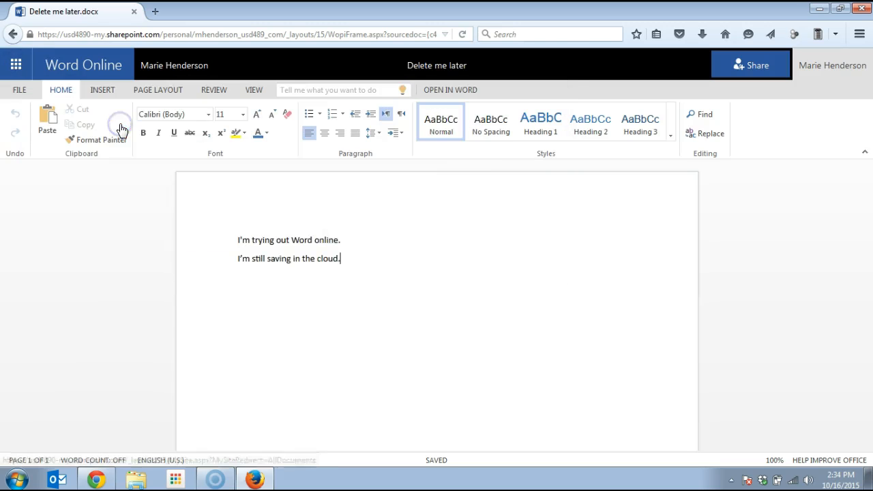